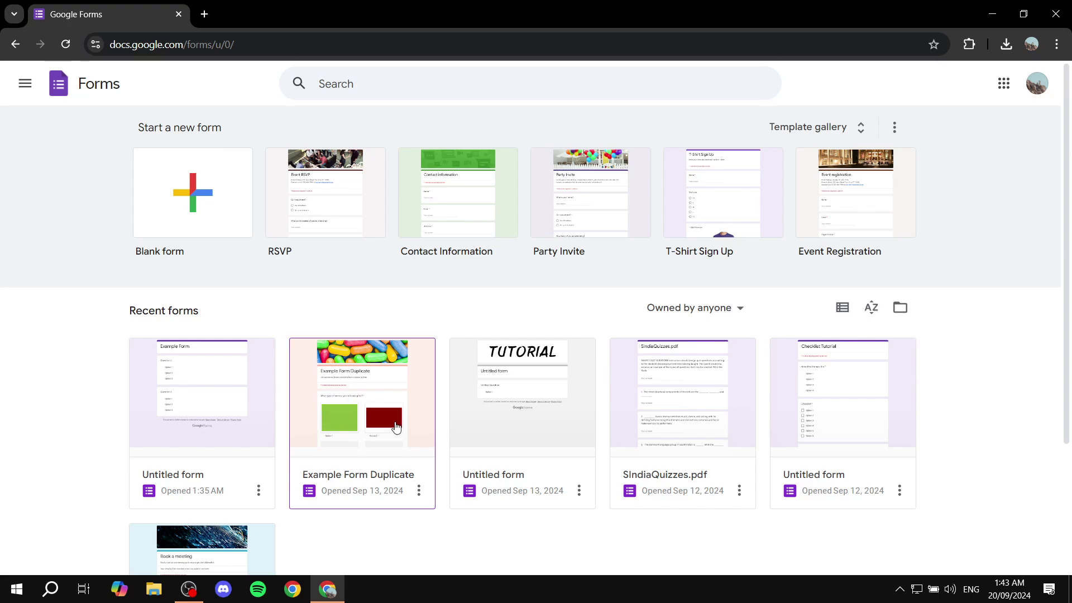
Open Example Form Duplicate from Recent forms and go to its Settings tab
click(357, 404)
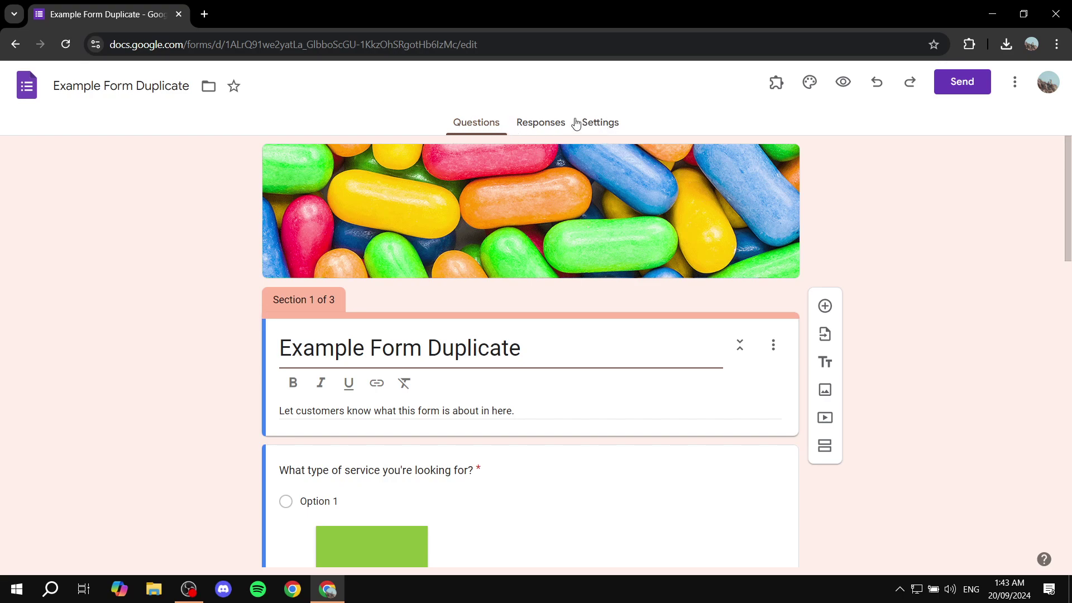
click(605, 129)
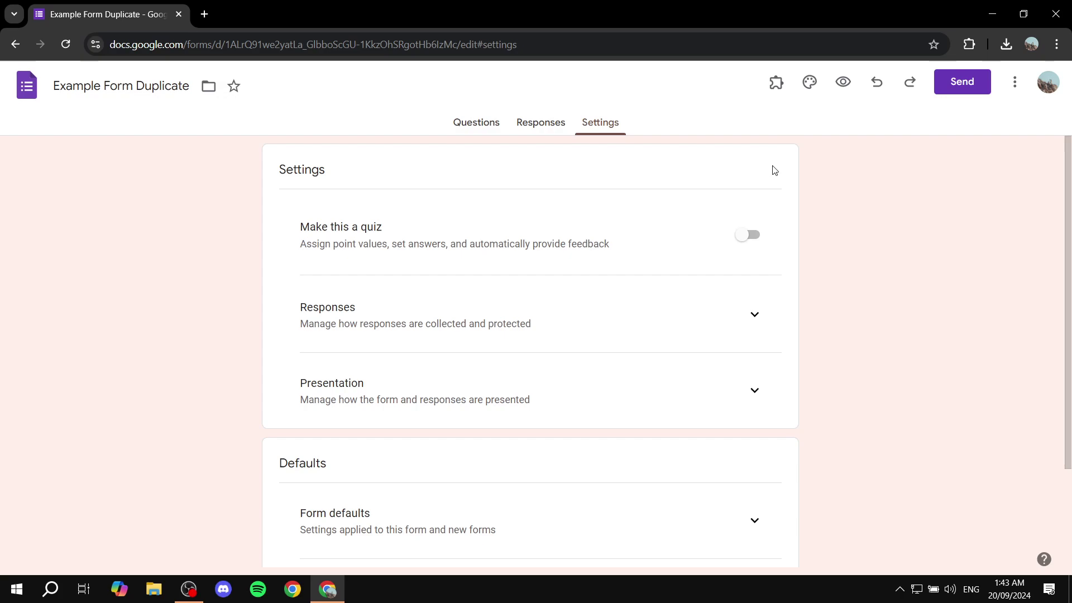
double_click(528, 173)
click(528, 170)
Expand the Responses section to reveal its options, including Limit to 1 response
drag(301, 317, 377, 308)
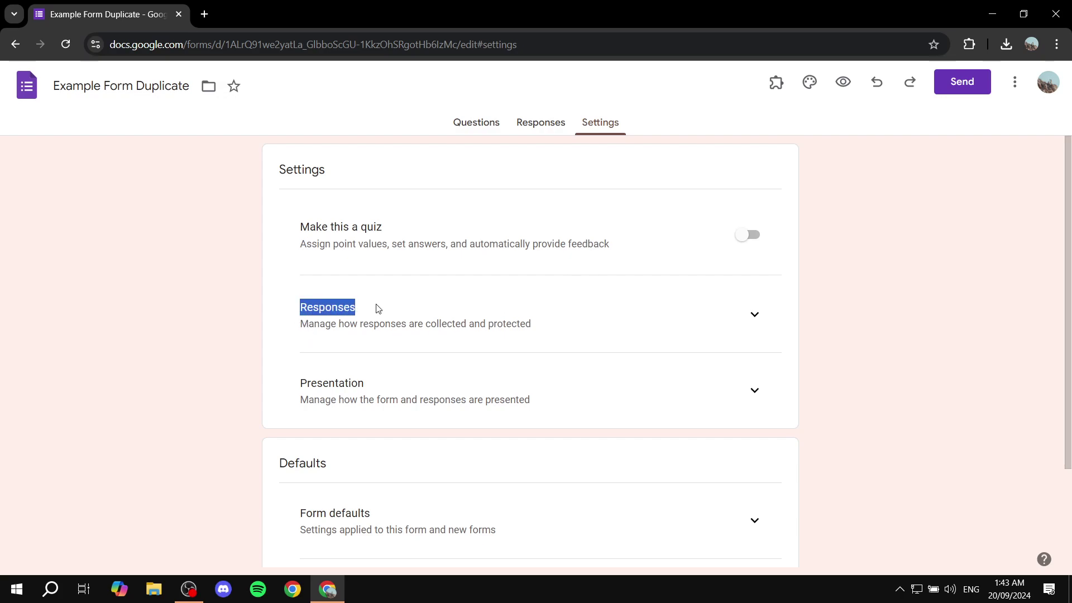
drag(298, 335, 550, 335)
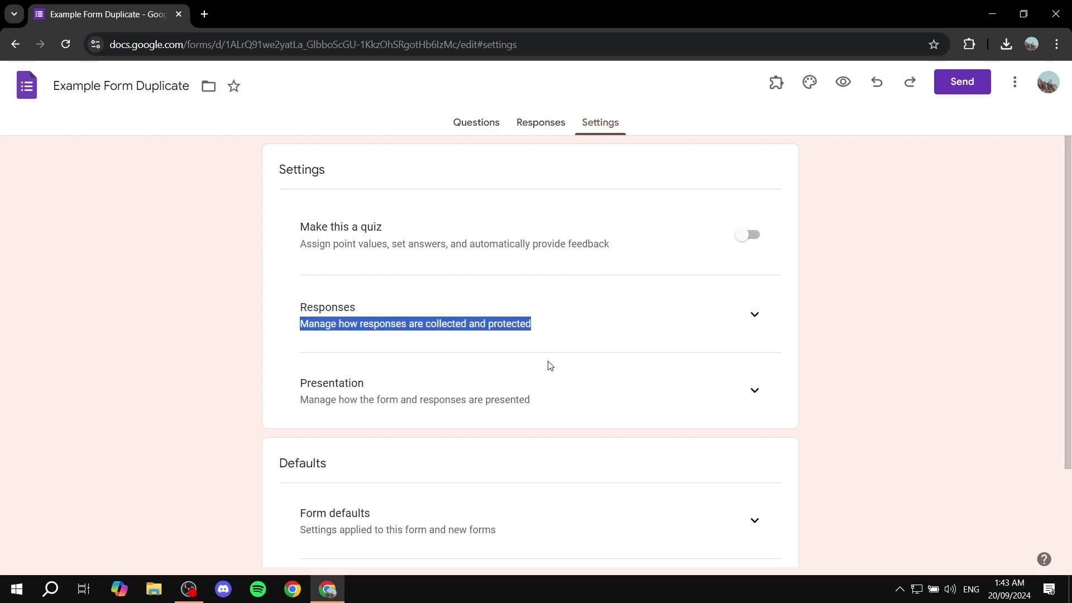
click(755, 316)
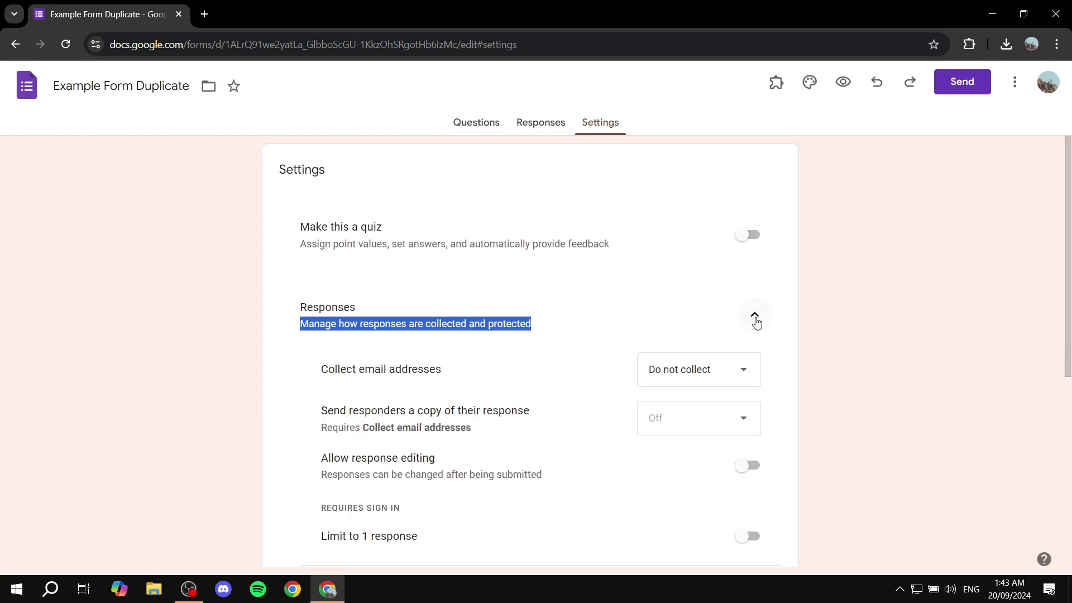
click(827, 309)
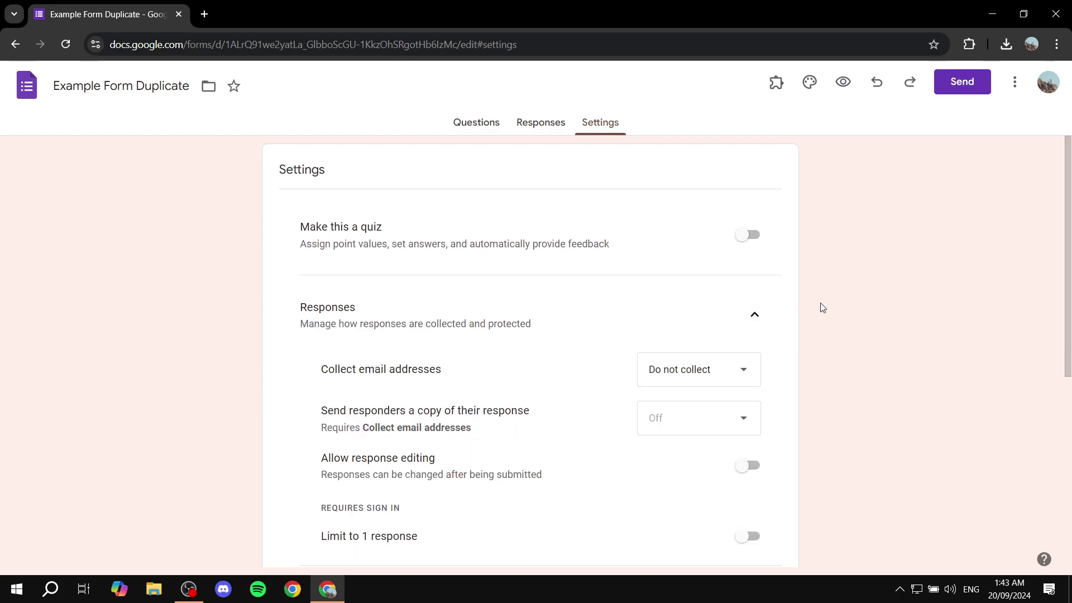
Switch on Limit to 1 response under Requires sign in, so respondents must sign in
scroll(598, 302, down, 1)
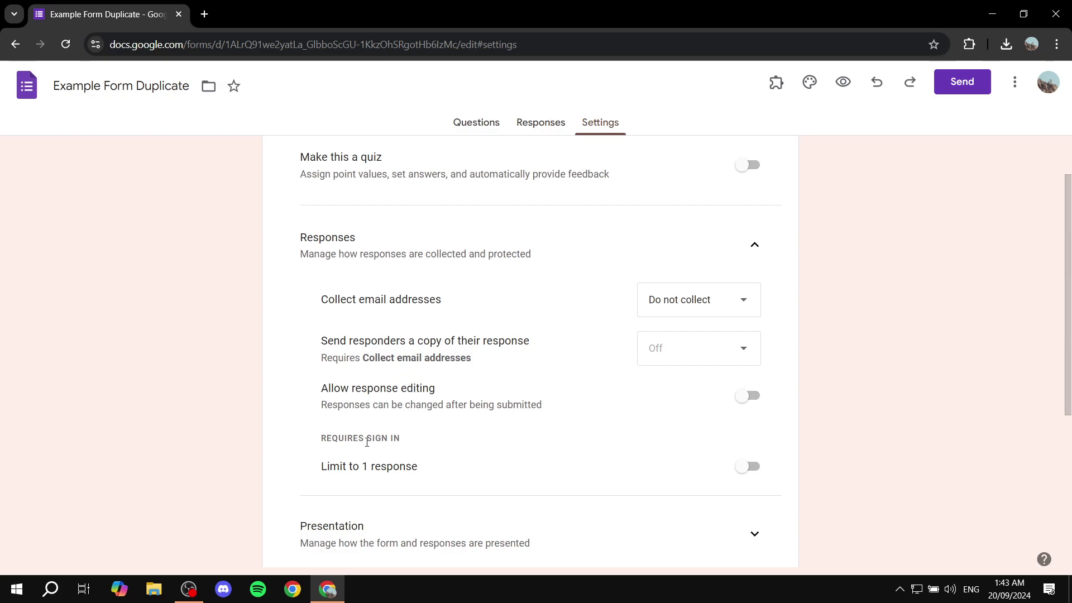
drag(321, 469, 443, 473)
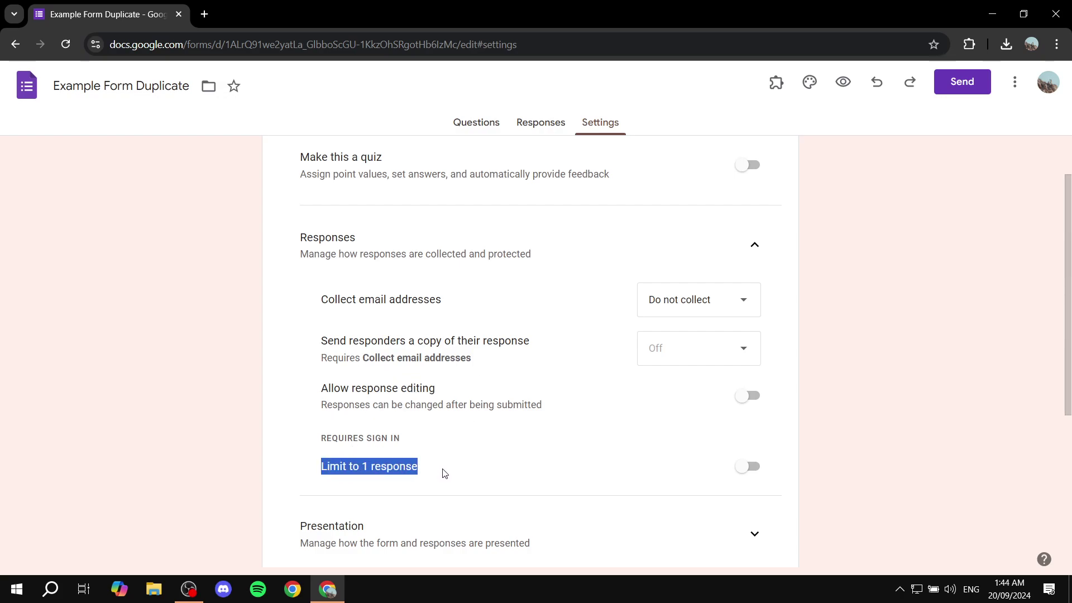
click(444, 474)
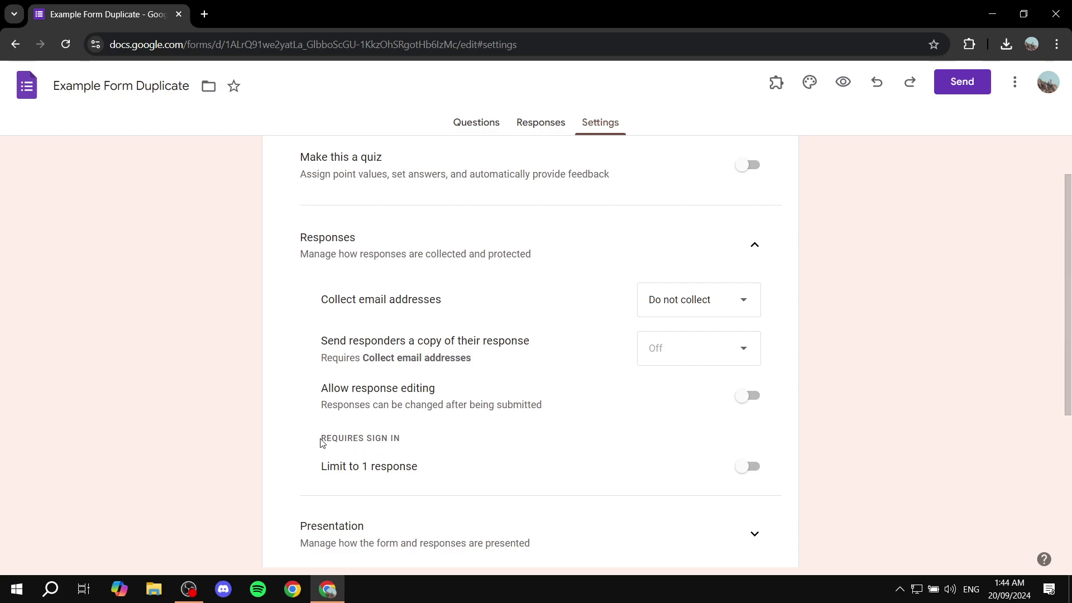
drag(321, 440, 456, 440)
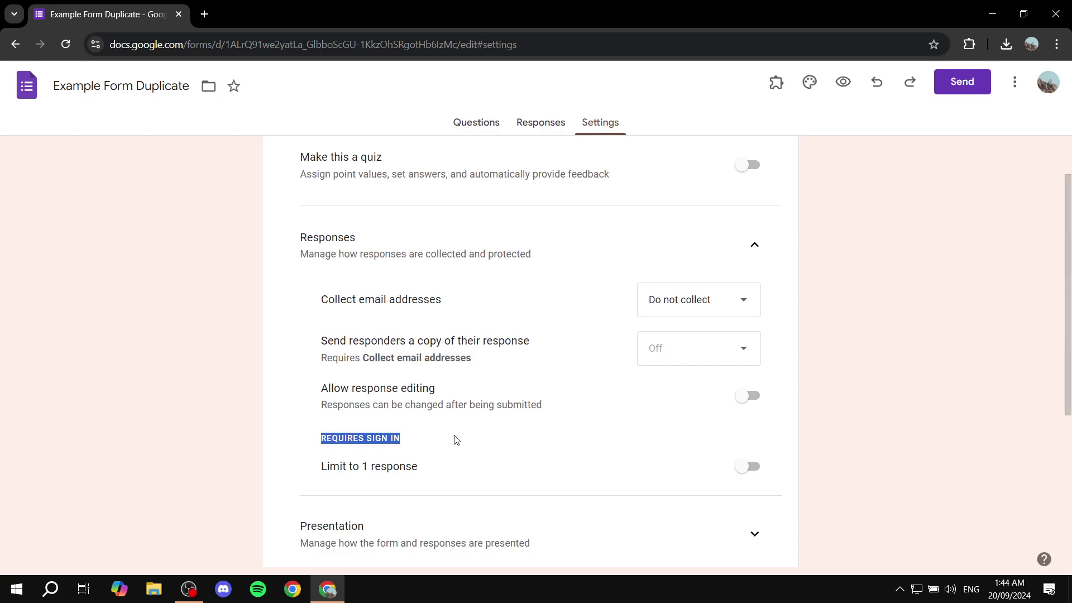
click(743, 469)
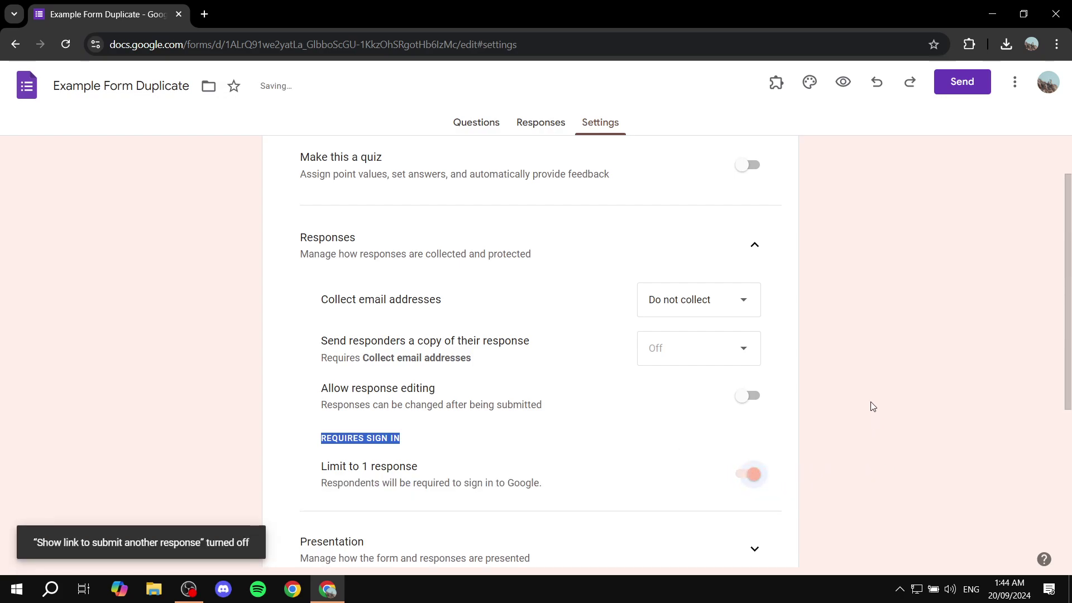
scroll(889, 352, up, 2)
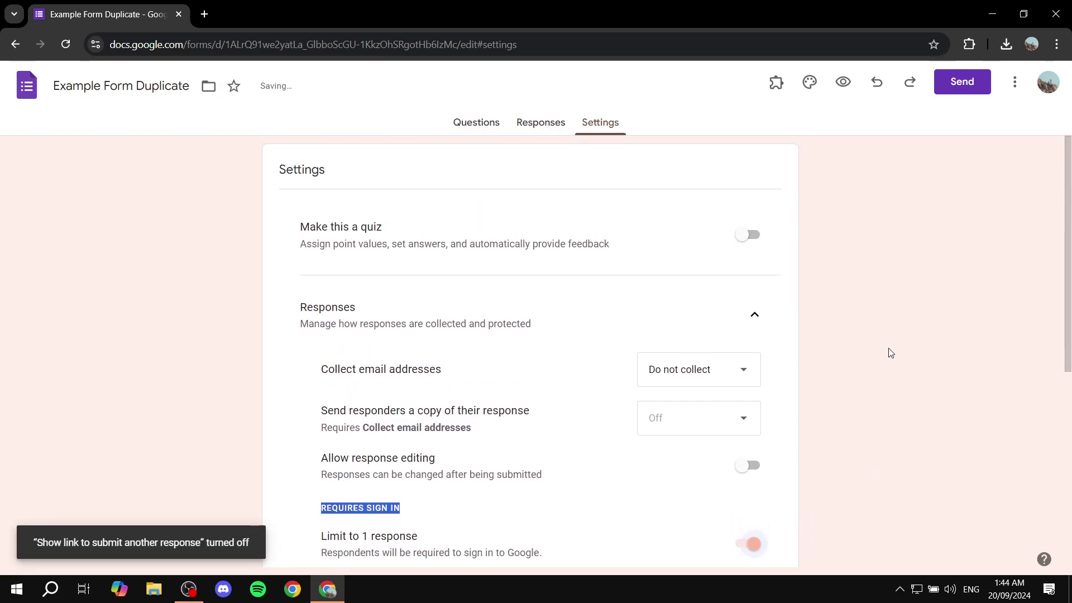
Return to the Questions tab and copy the form's shareable responder link to the clipboard
click(493, 120)
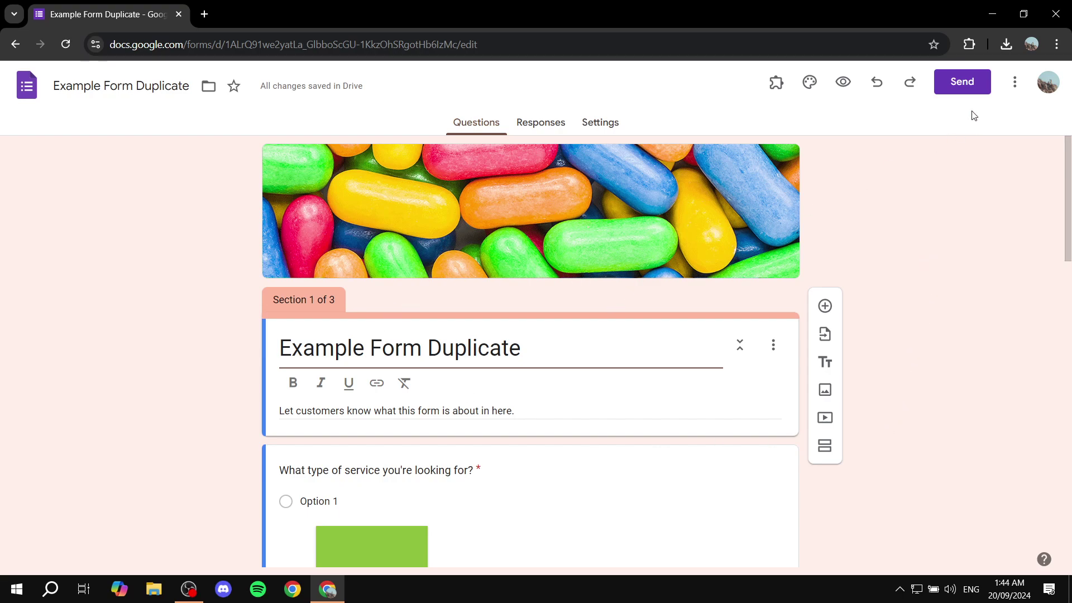
click(961, 91)
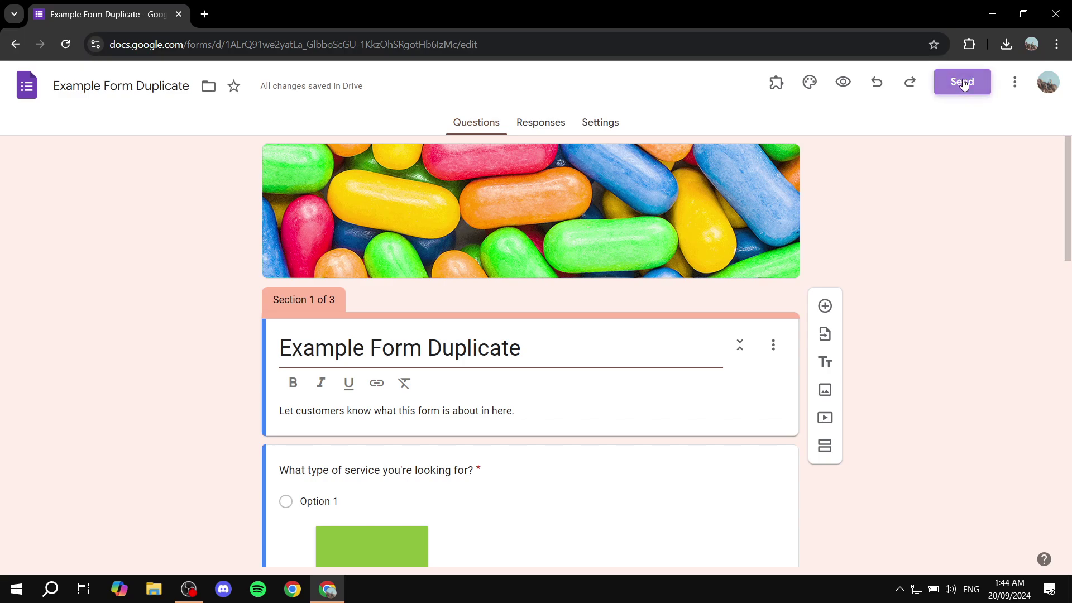
click(481, 213)
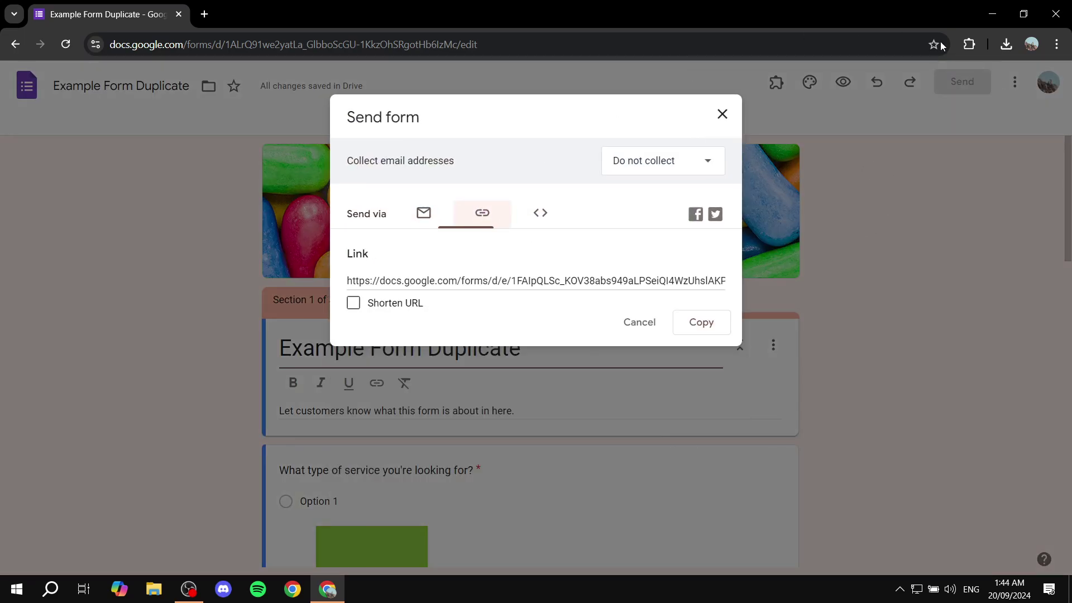
click(702, 323)
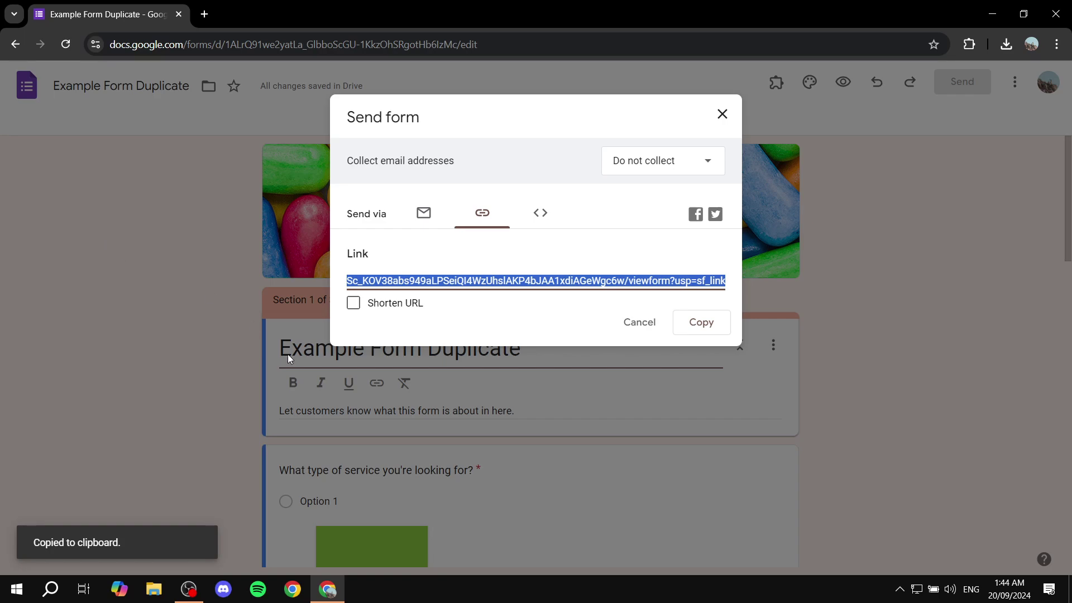
click(721, 114)
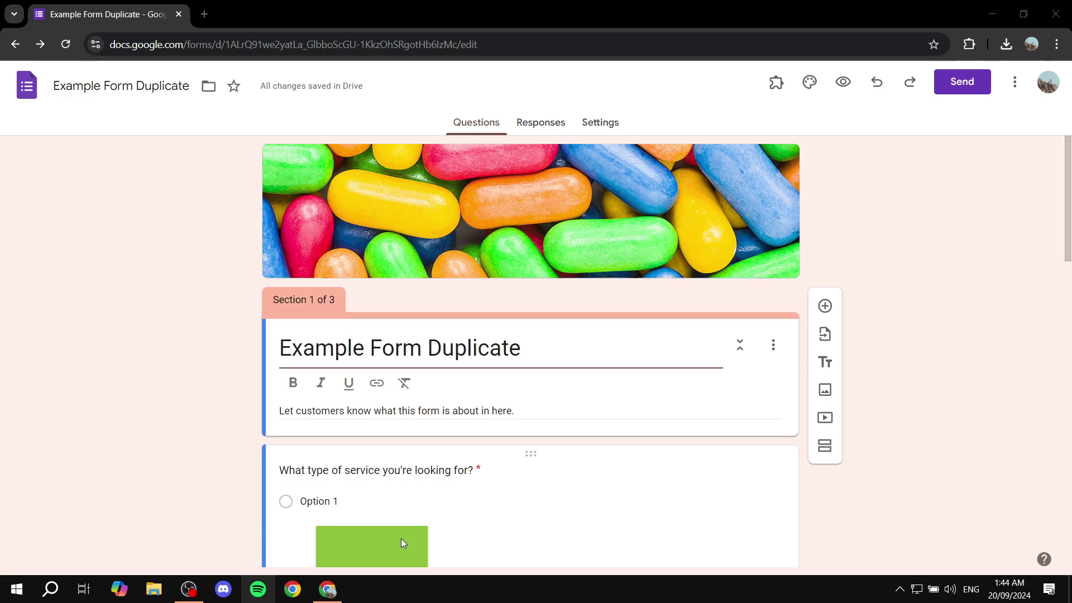
Open the copied form link in a new Chrome Incognito window
right_click(293, 589)
click(308, 505)
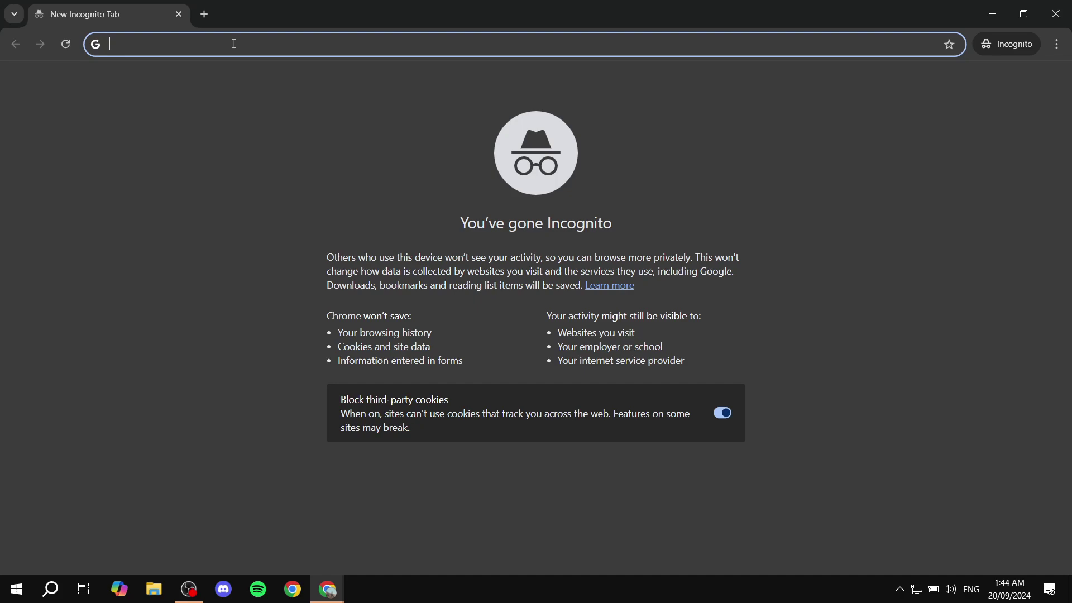
key(ctrl+v)
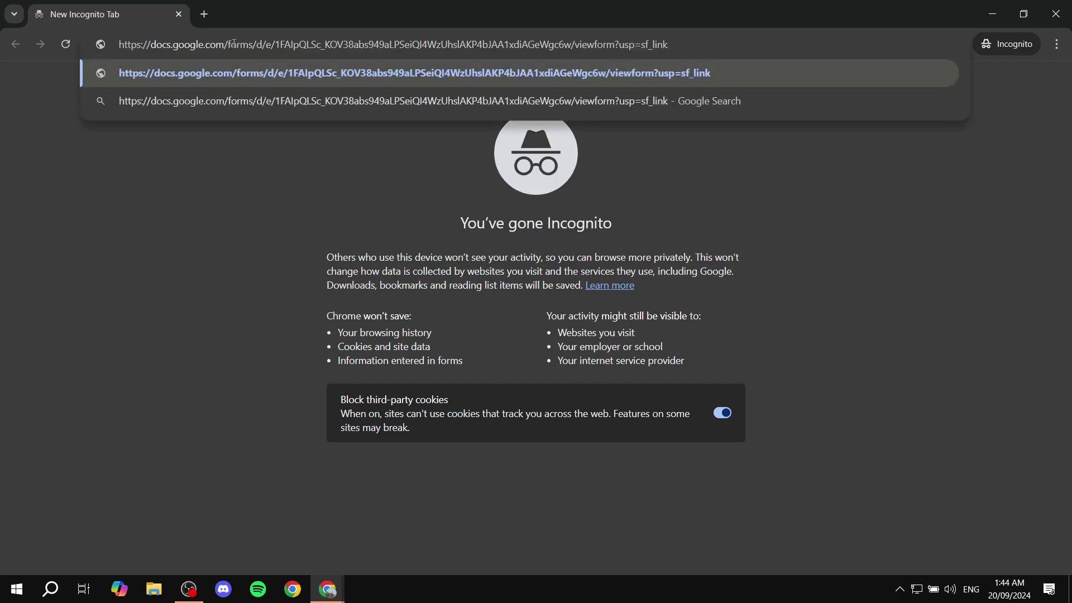
key(Return)
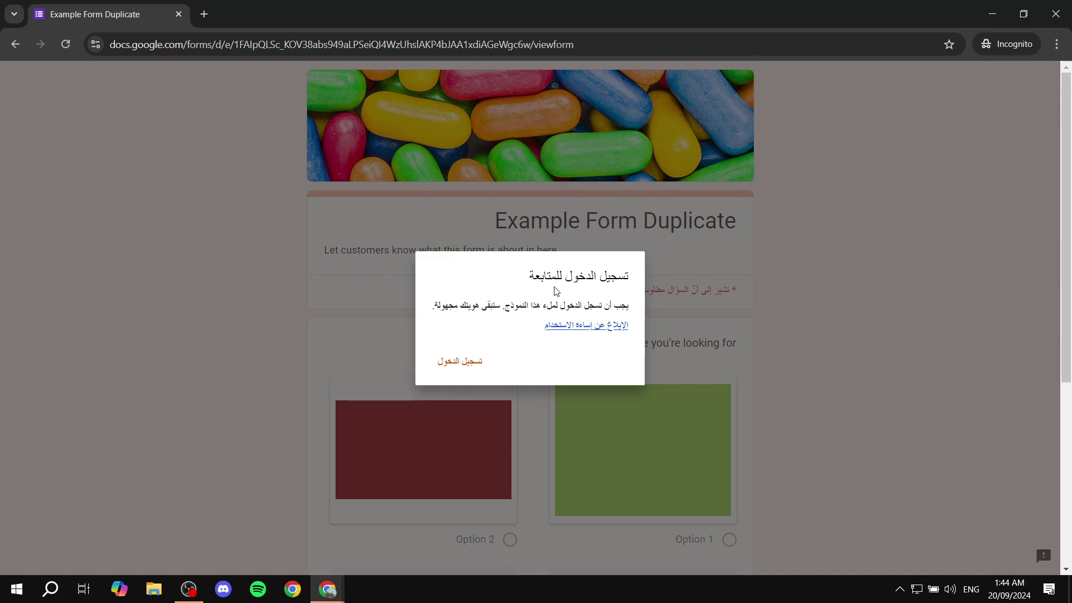
Translate the sign-in prompt to English, showing 'Log in to continue'
drag(541, 277, 725, 273)
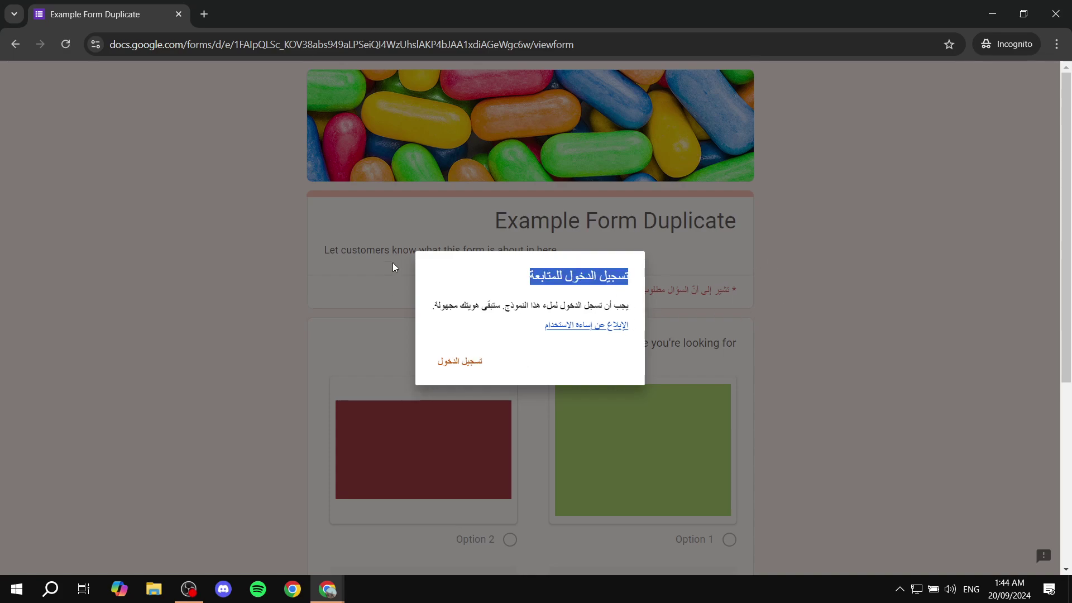
click(1057, 45)
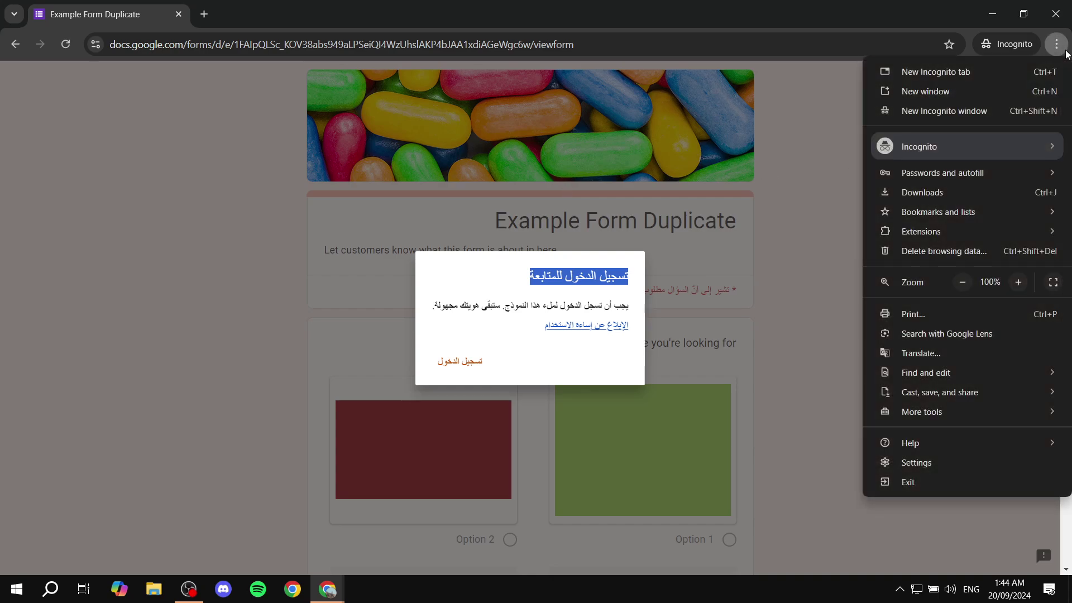
click(921, 352)
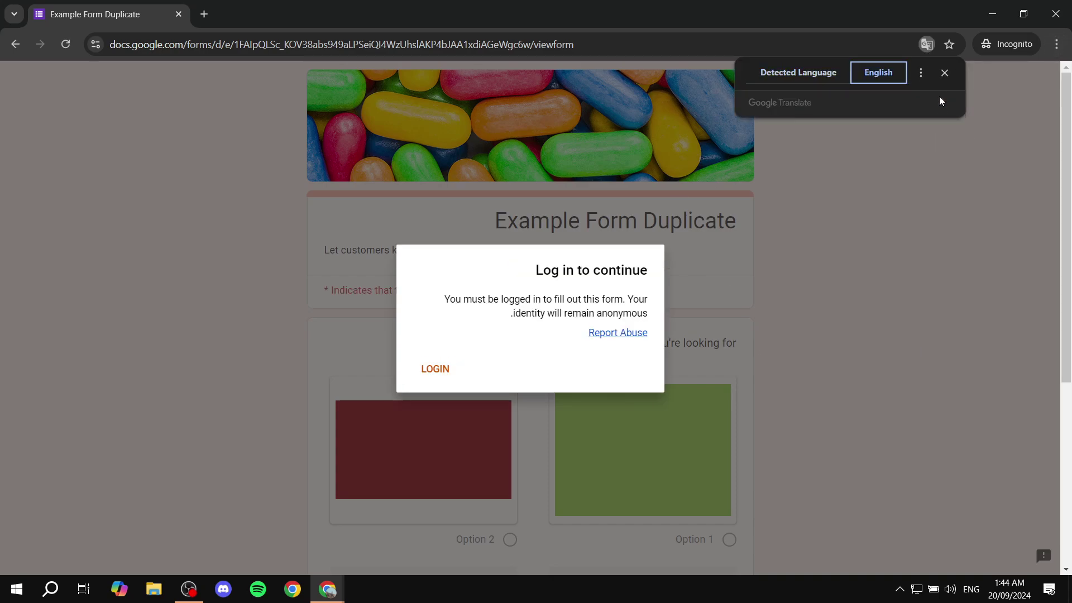
drag(531, 271, 693, 272)
drag(427, 302, 662, 300)
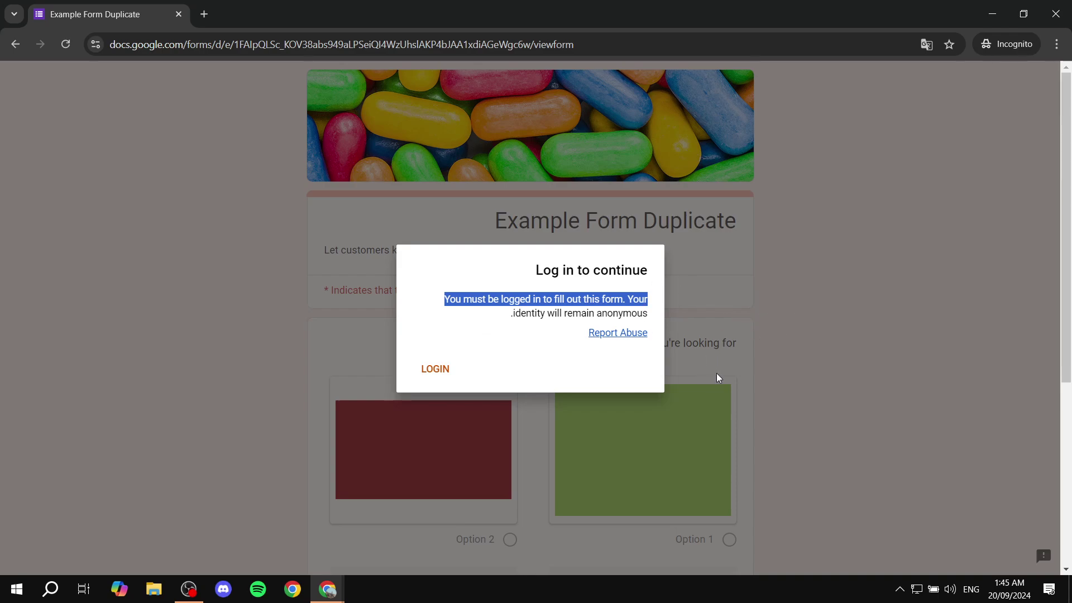
Click LOGIN to reach the Google Accounts Sign in page for the form
click(441, 368)
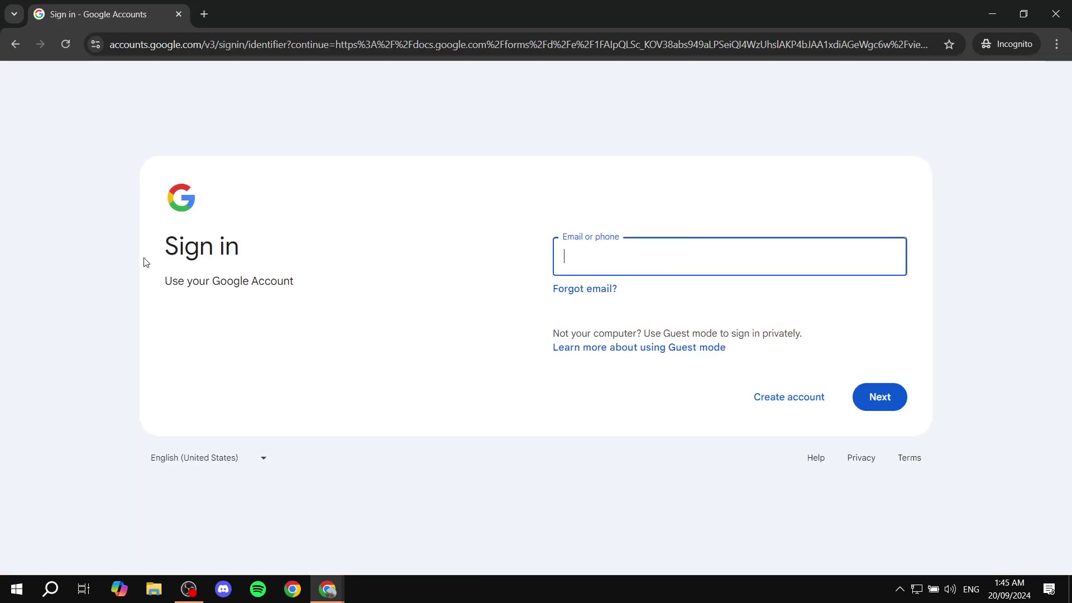
drag(147, 261, 291, 261)
click(290, 261)
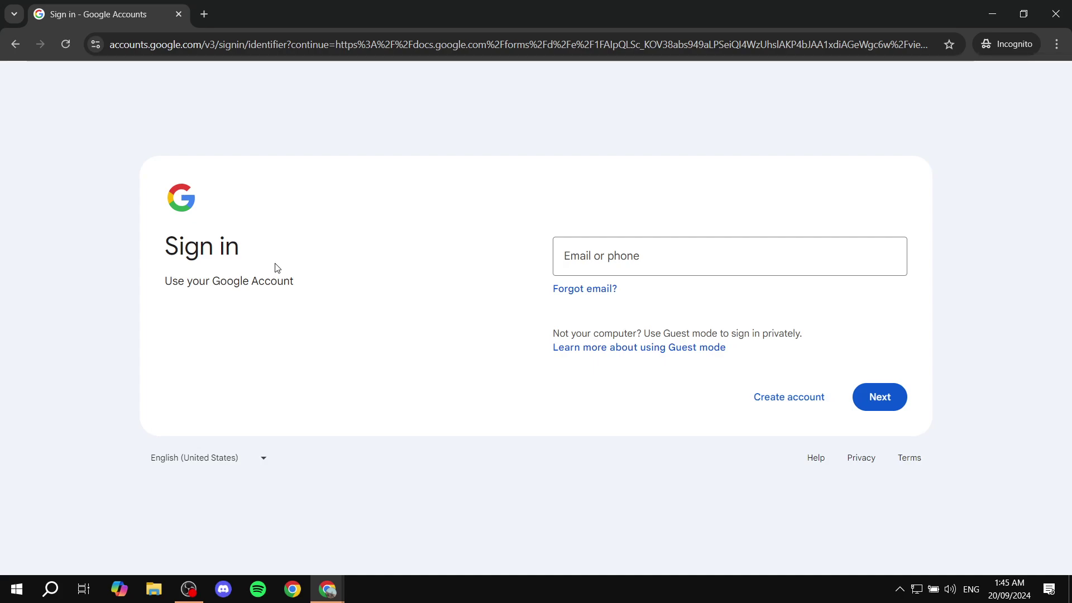
Close the incognito window and open the form's Settings, scrolled to Responses
click(1056, 13)
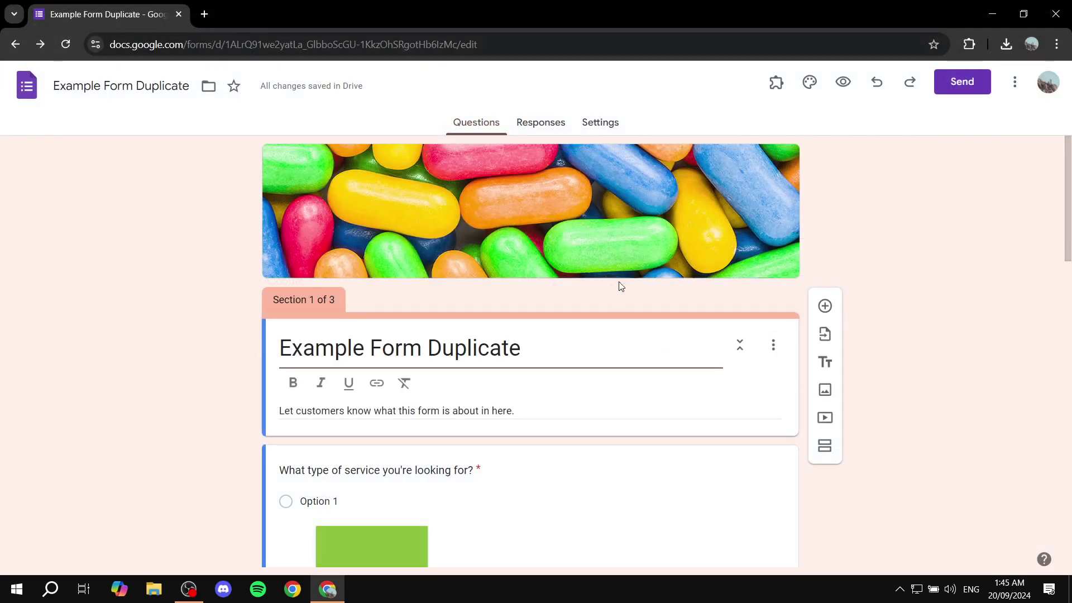
click(601, 124)
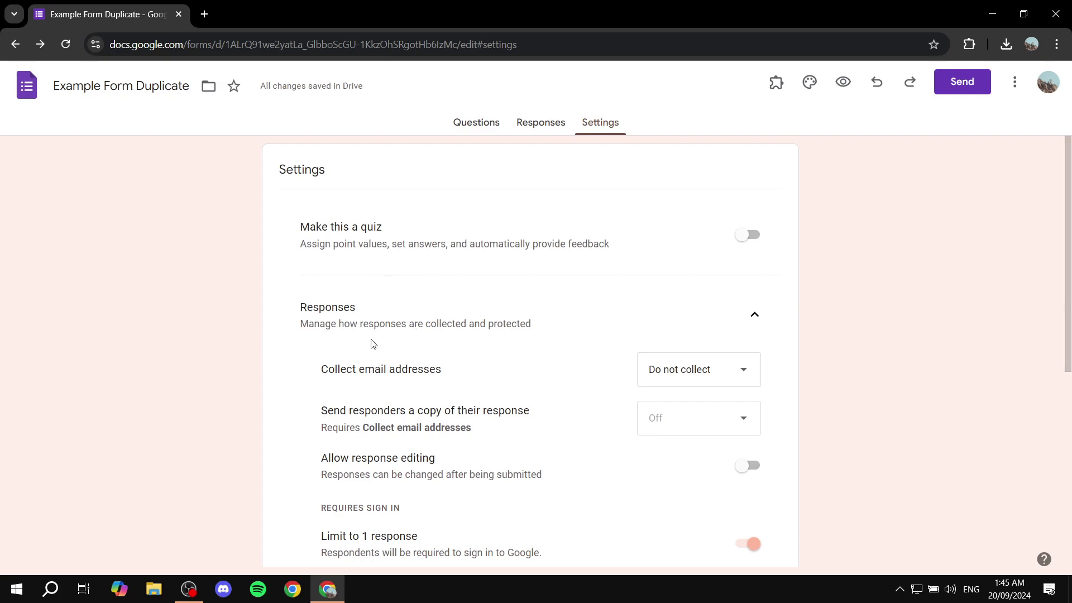
scroll(390, 296, down, 2)
scroll(391, 300, down, 2)
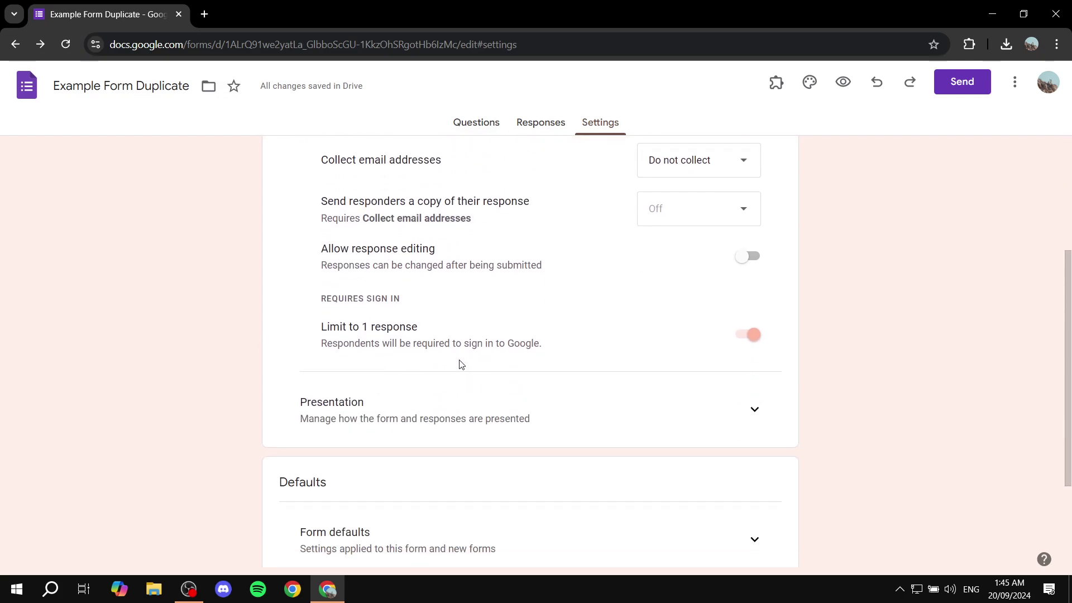
Switch off Limit to 1 response and return to the Questions tab
drag(321, 305, 454, 299)
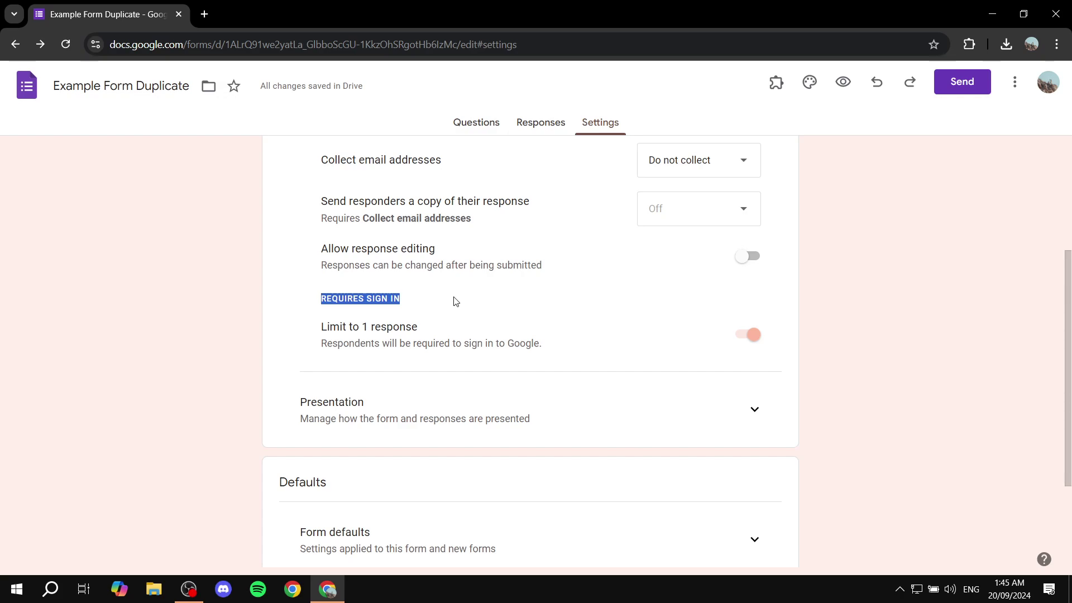
click(455, 300)
click(774, 335)
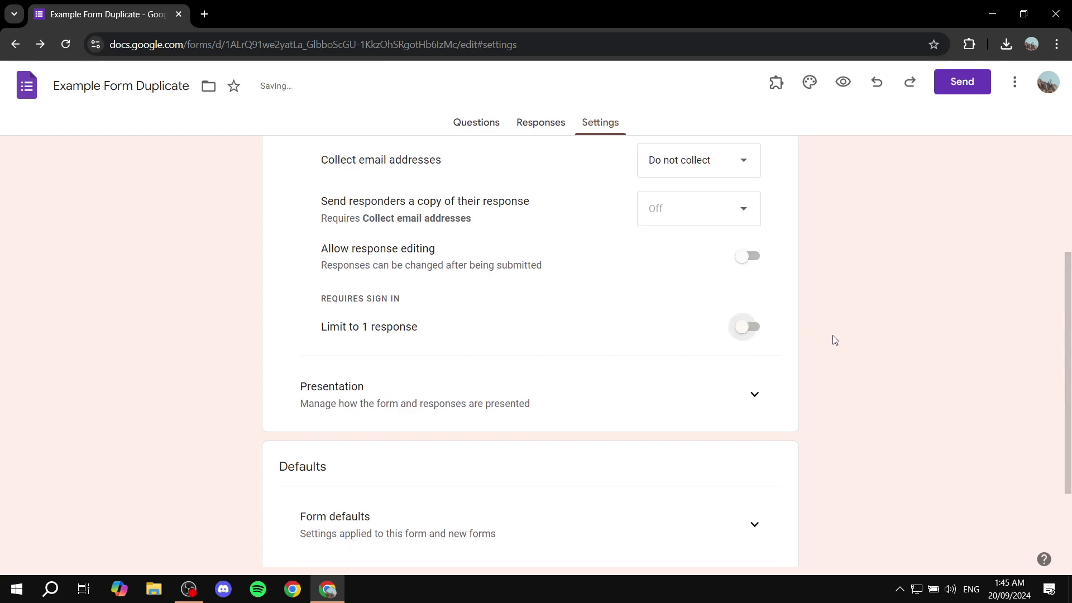
scroll(832, 337, up, 4)
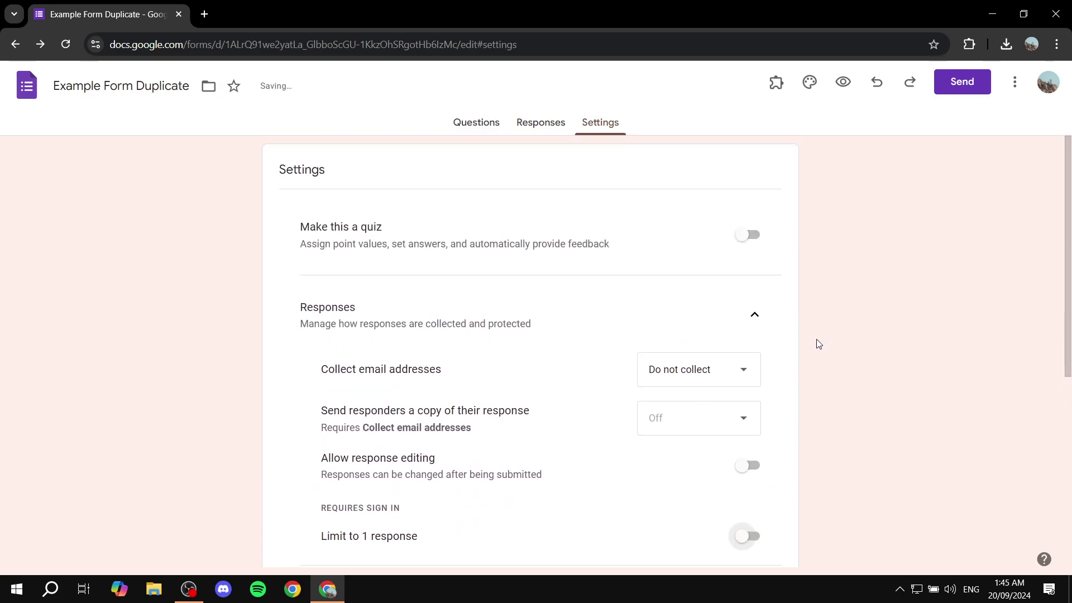
click(476, 128)
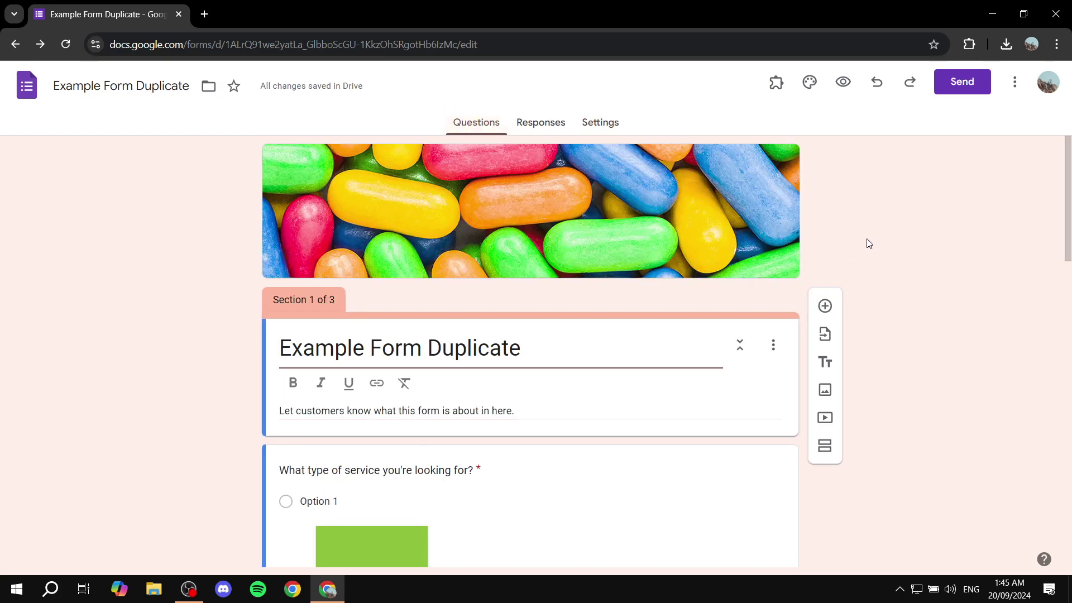